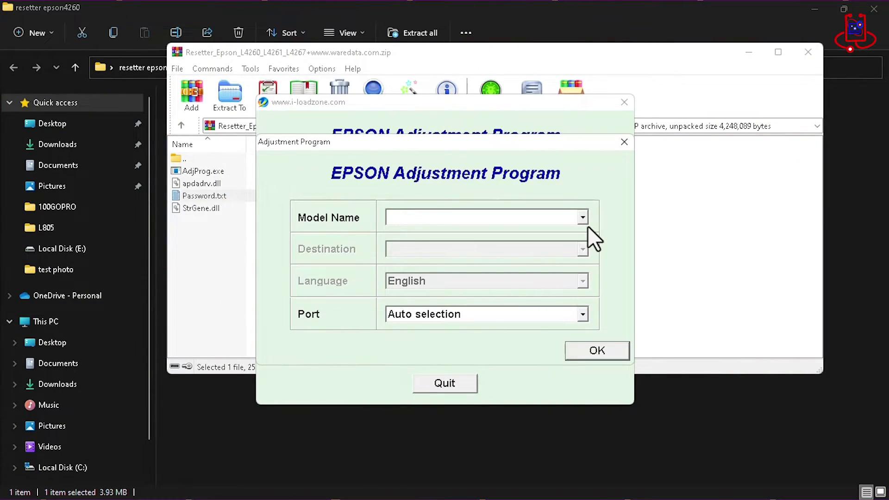
# Step: Set the printer model to L4260 and confirm the model settings
pyautogui.click(584, 222)
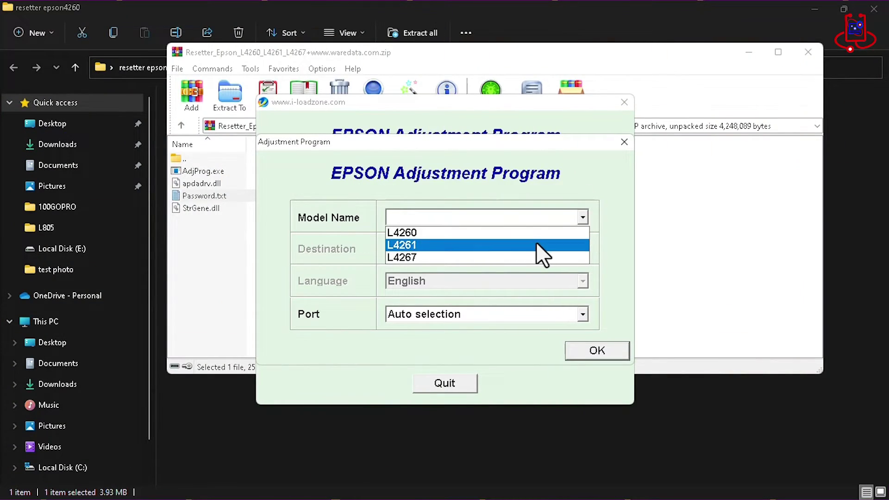
pyautogui.click(524, 233)
pyautogui.click(584, 350)
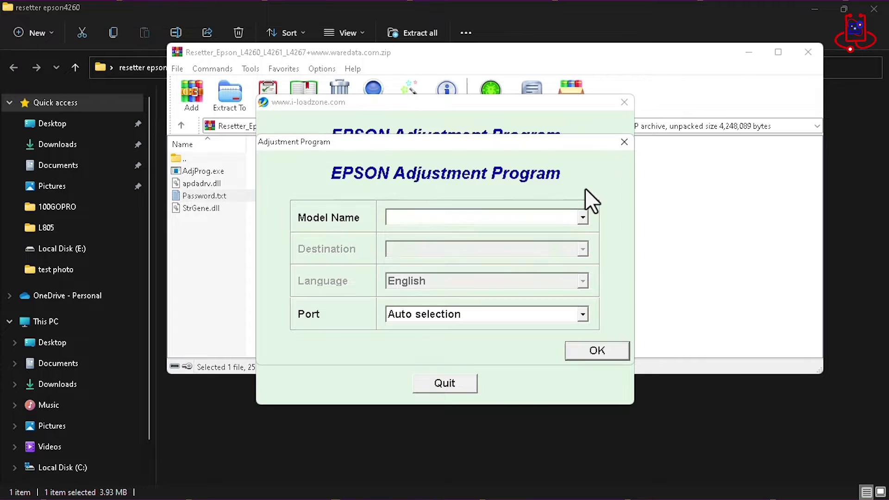
pyautogui.click(583, 217)
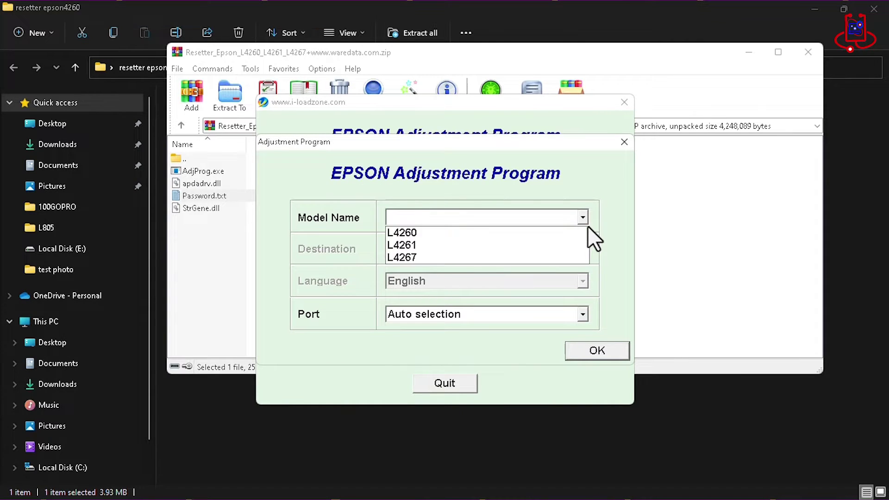
pyautogui.click(523, 233)
pyautogui.click(587, 352)
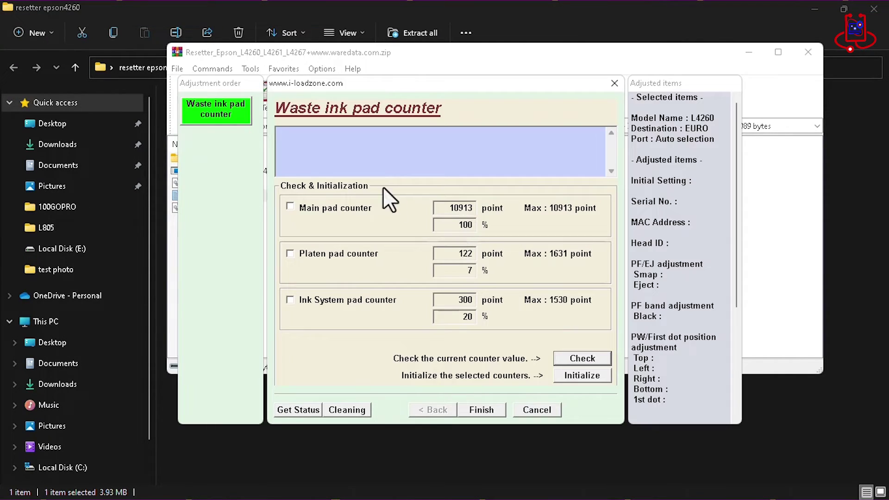
# Step: Tick the Main, Platen and Ink System pad counters and start initializing them
pyautogui.click(290, 206)
pyautogui.click(292, 254)
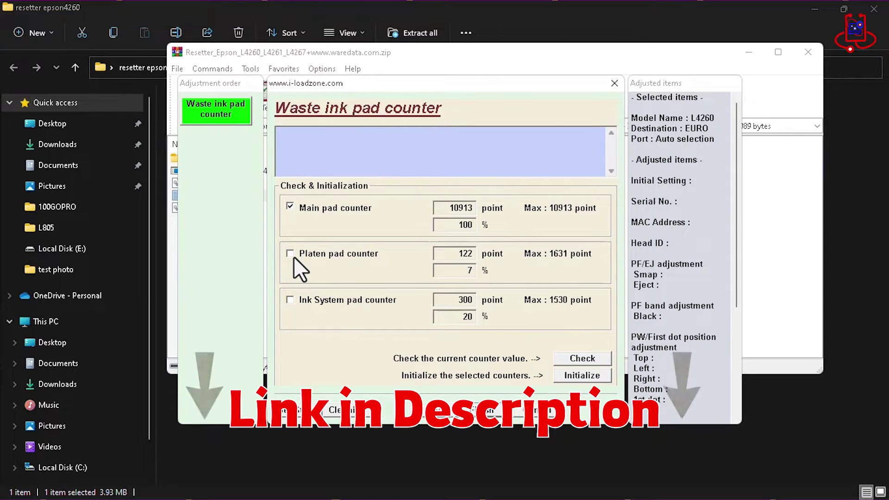
pyautogui.click(292, 300)
pyautogui.click(582, 376)
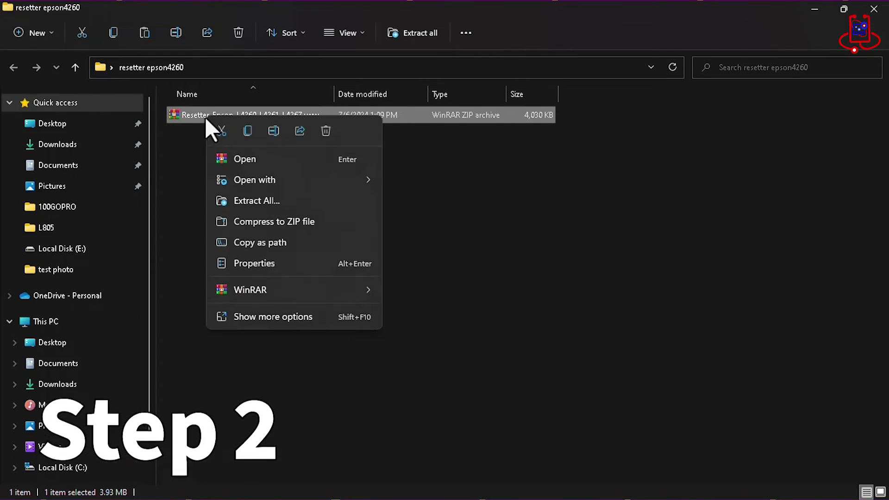
# Step: Open the resetter ZIP in WinRAR, enter the Resetter_Epson folder and launch AdjProg.exe
pyautogui.click(267, 163)
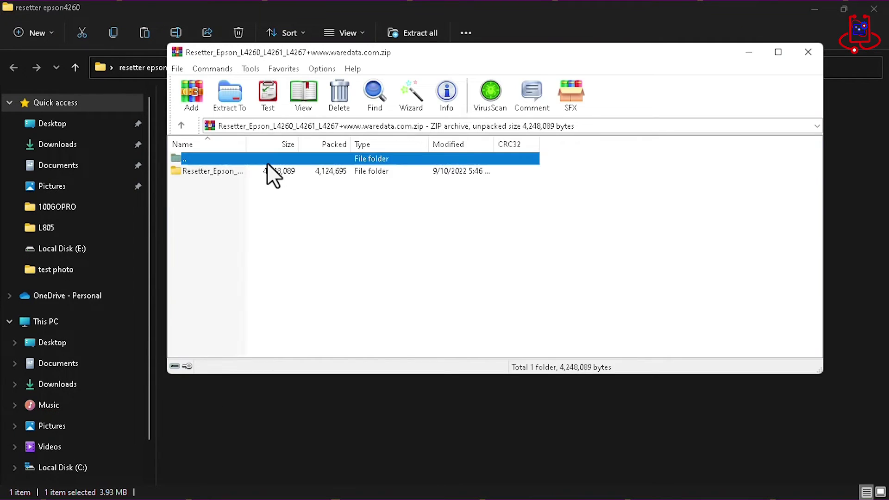
pyautogui.rightClick(219, 176)
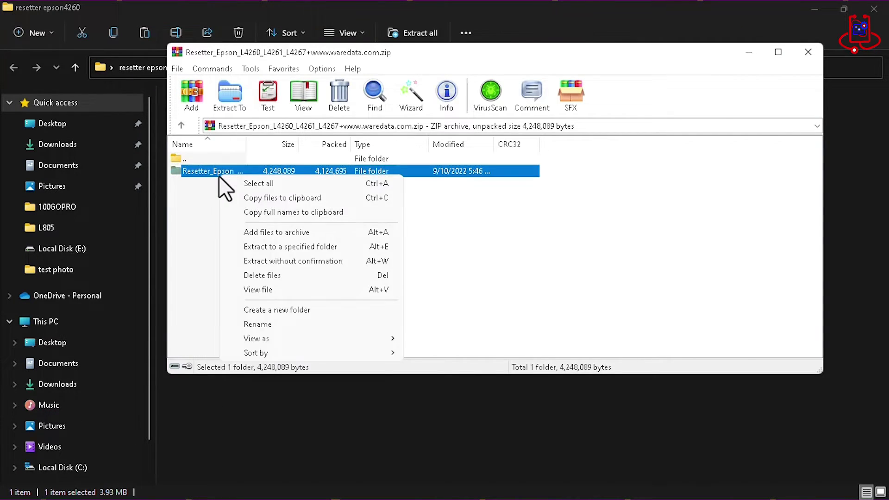
pyautogui.moveTo(196, 206); pyautogui.dragTo(207, 172)
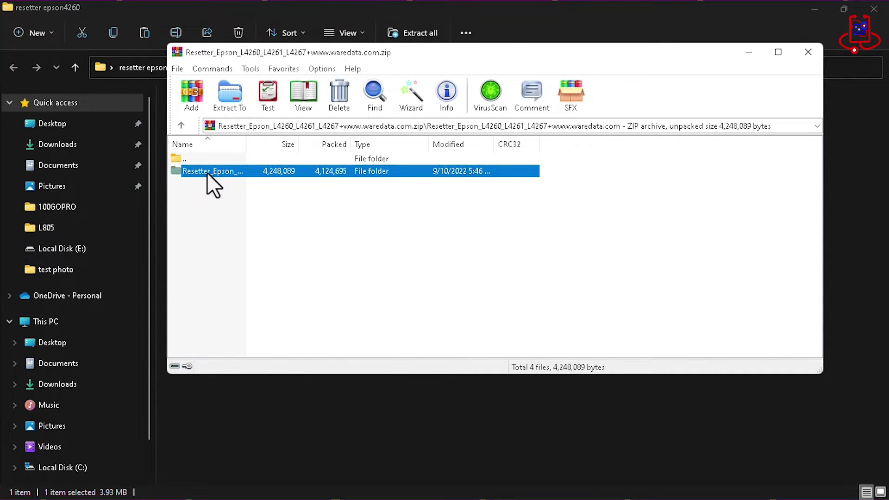
pyautogui.doubleClick(207, 172)
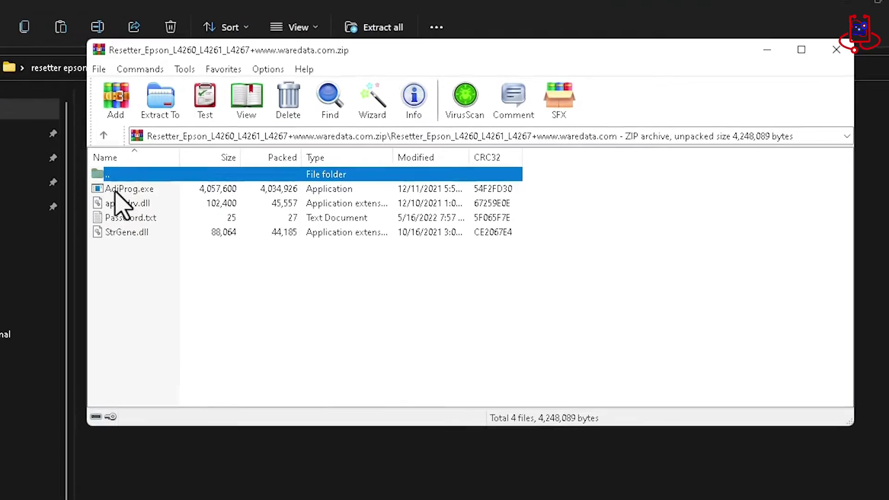
pyautogui.click(116, 190)
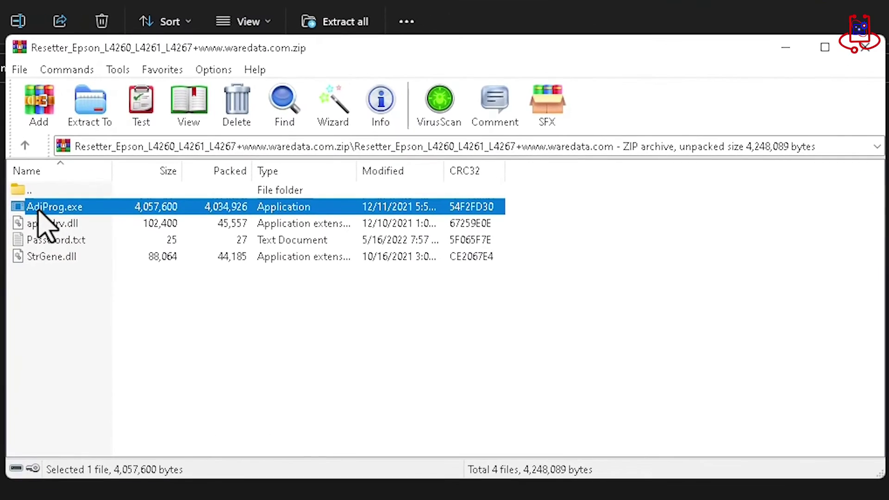
pyautogui.doubleClick(135, 210)
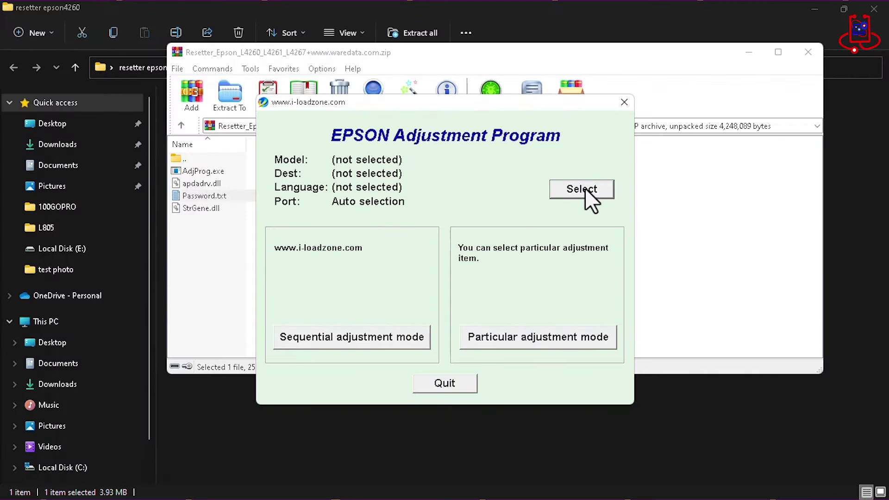
# Step: Select model L4260 with Auto selection port, confirm, and enter particular adjustment mode
pyautogui.click(585, 188)
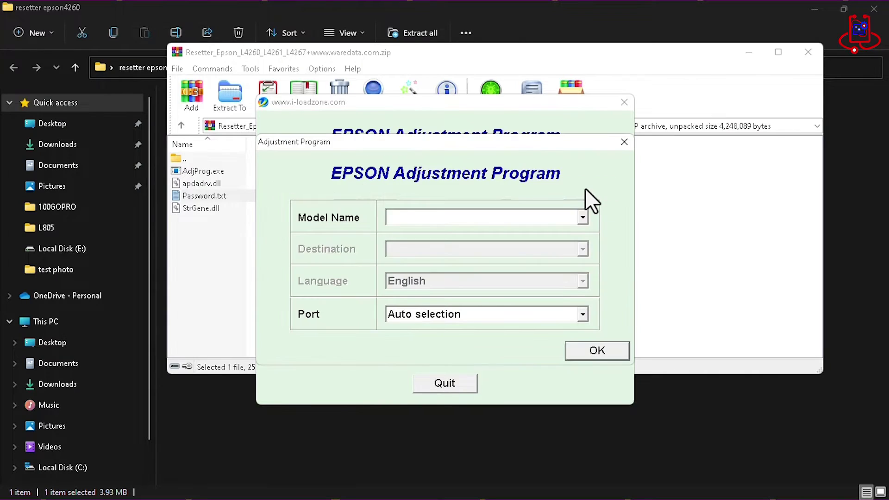
pyautogui.click(586, 225)
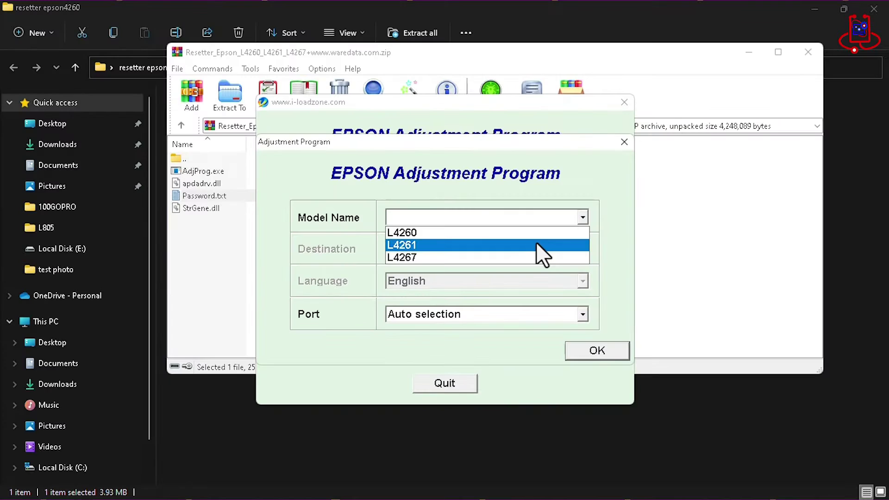
pyautogui.click(581, 184)
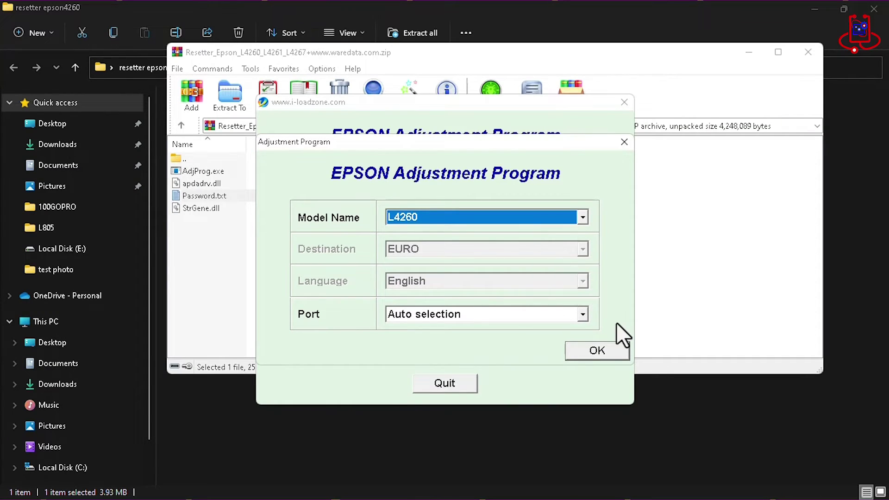
pyautogui.click(581, 351)
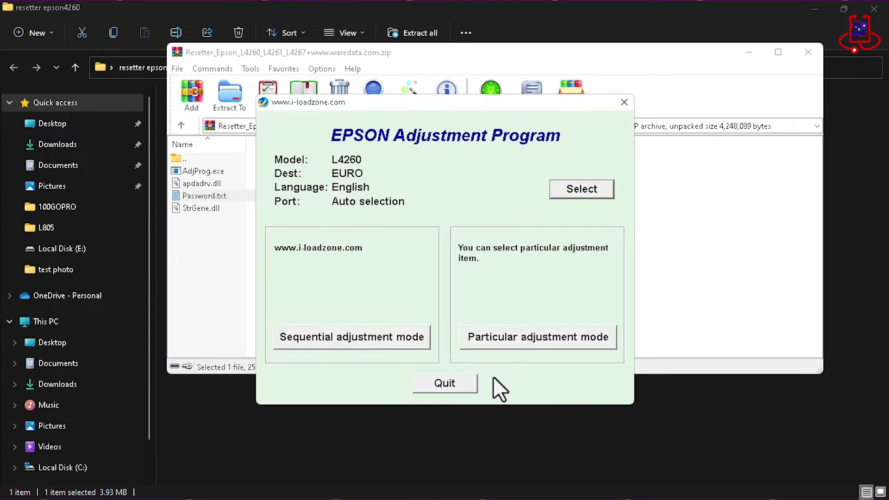
pyautogui.click(543, 337)
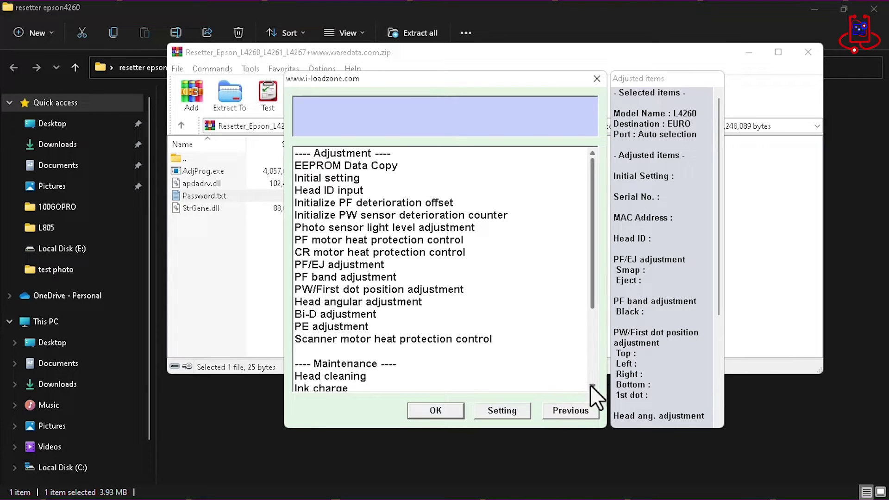
# Step: Select the Waste ink pad counter item and open its page
pyautogui.scroll(-6, 590, 385)
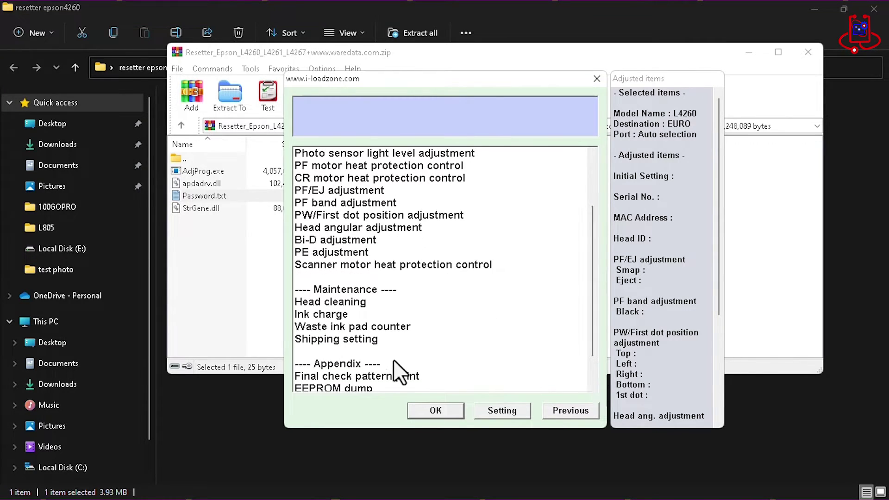
pyautogui.click(346, 330)
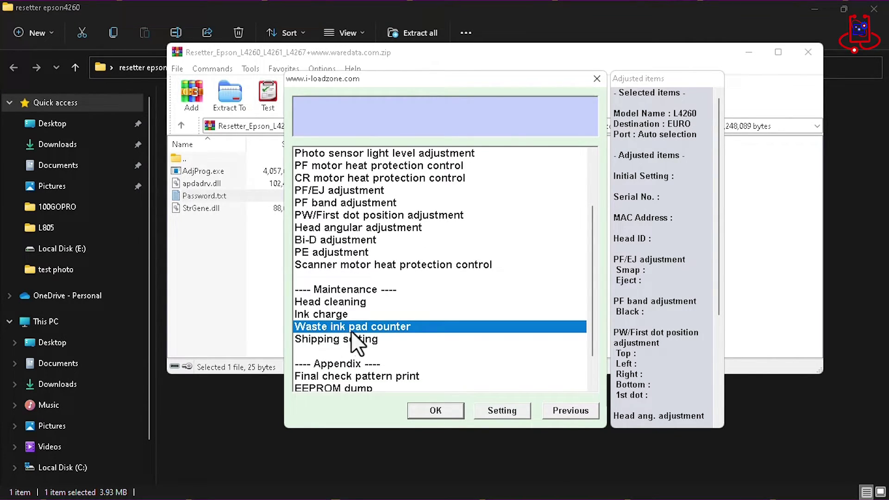
pyautogui.click(432, 409)
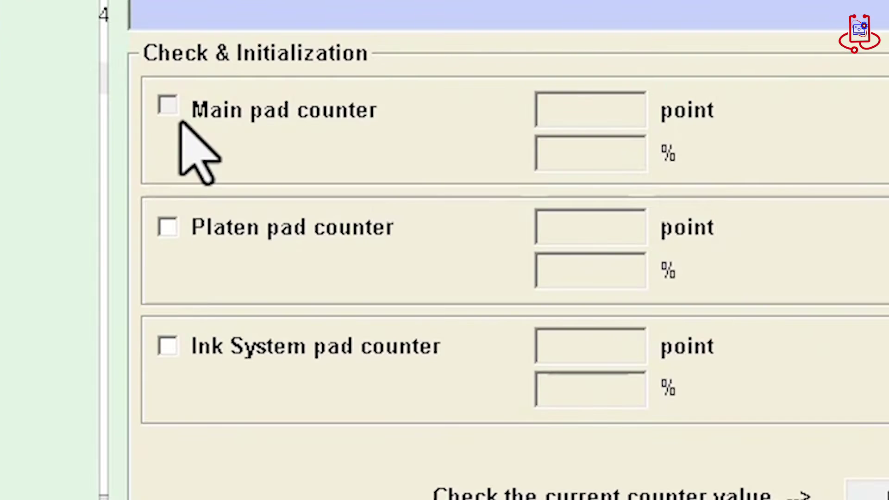
# Step: Tick the Main, Platen and Ink System pad counters and check their current values
pyautogui.click(180, 122)
pyautogui.click(167, 109)
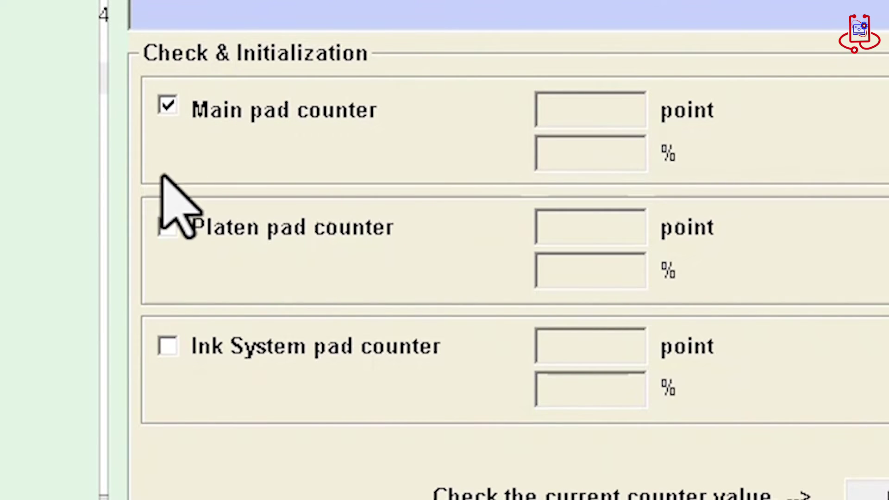
pyautogui.click(163, 225)
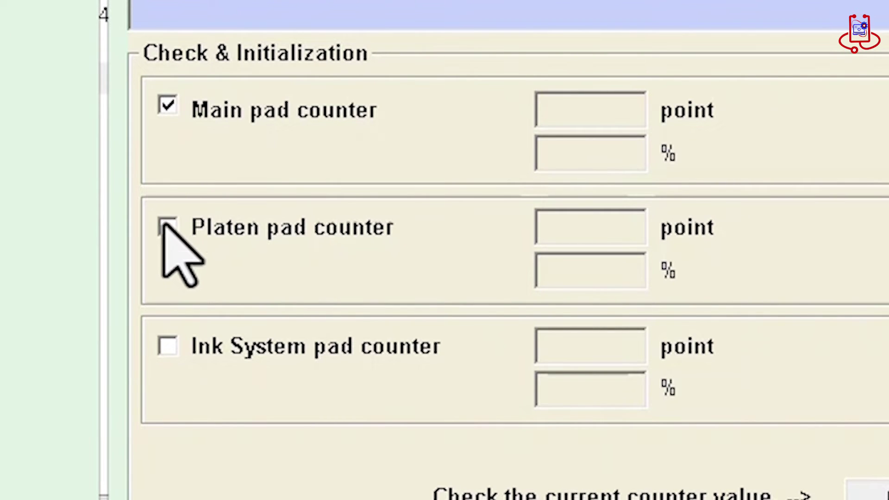
pyautogui.click(168, 347)
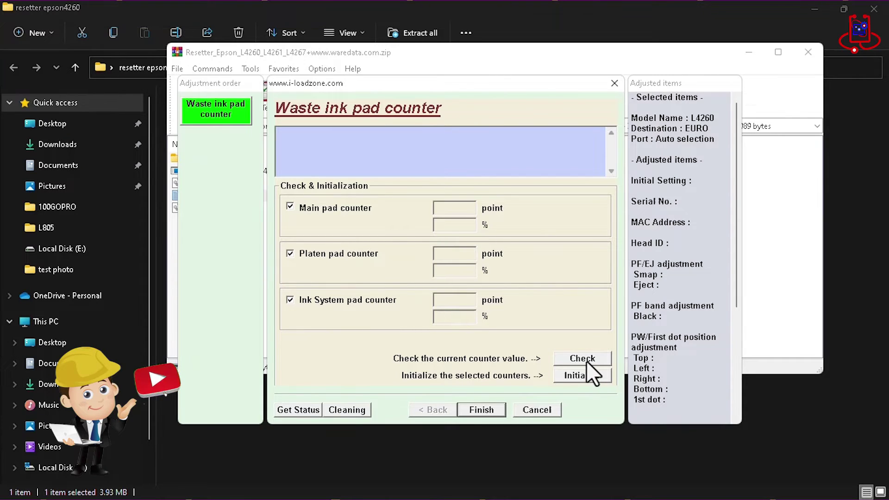
pyautogui.click(587, 360)
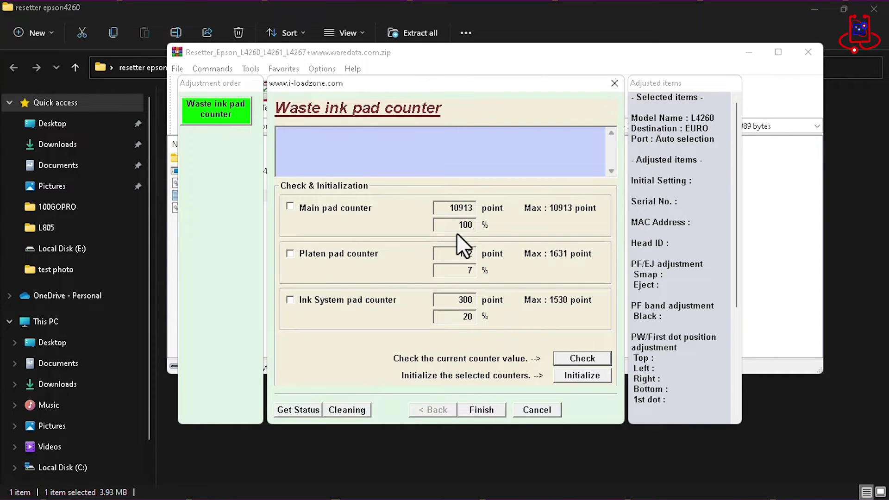
# Step: Re-tick the Main counter, then initialize and confirm resetting all three counters to 0
pyautogui.click(289, 206)
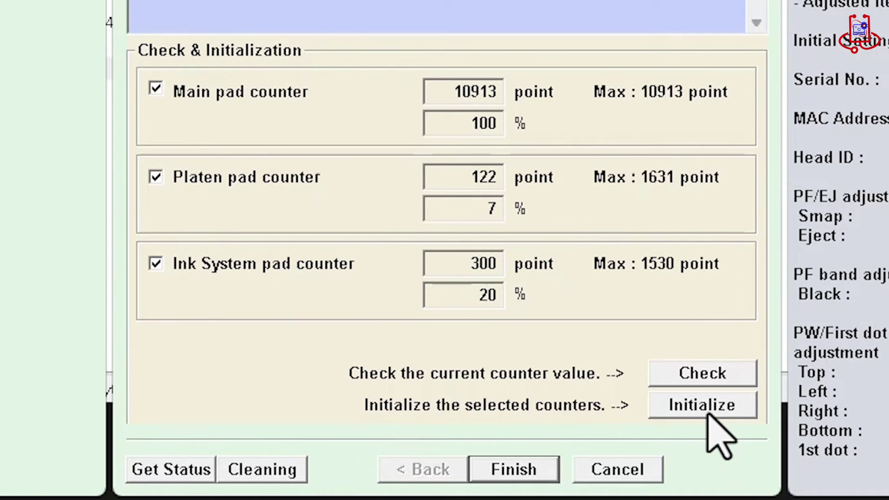
pyautogui.click(708, 414)
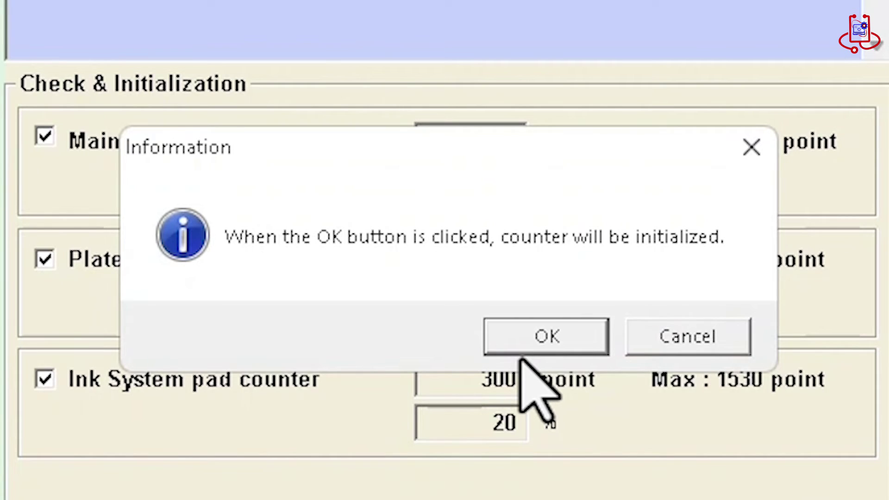
pyautogui.click(521, 355)
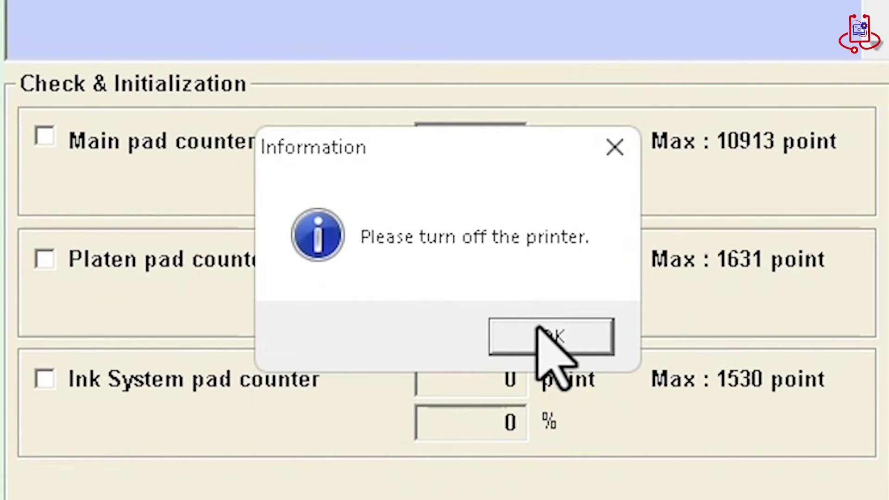